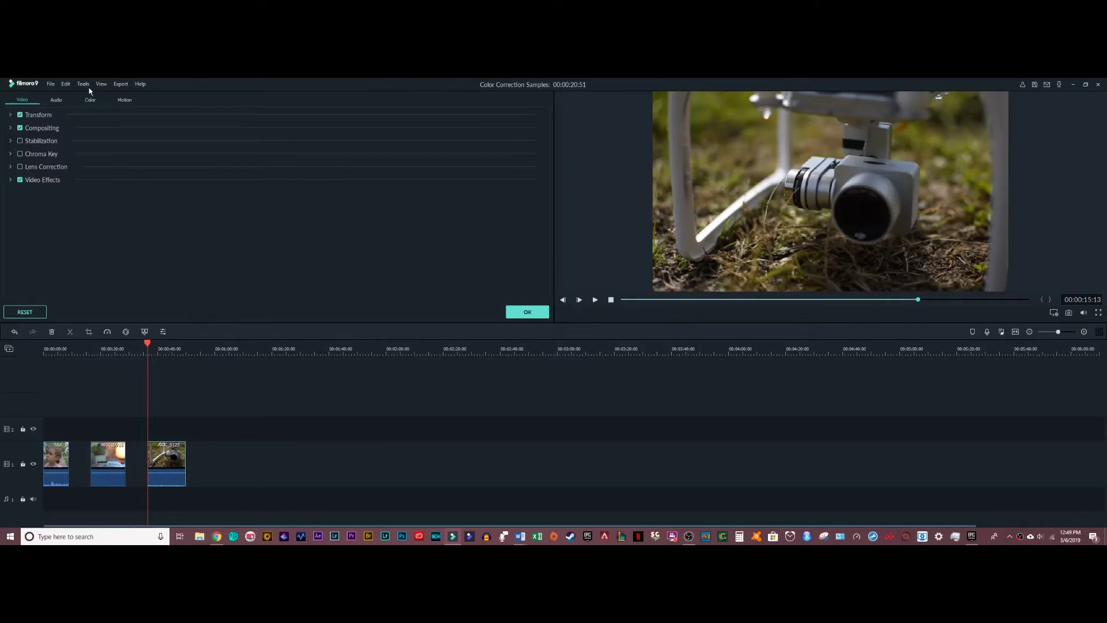
Step: Open the drone clip's Color settings and launch Advance Color Correction
left_click(90, 102)
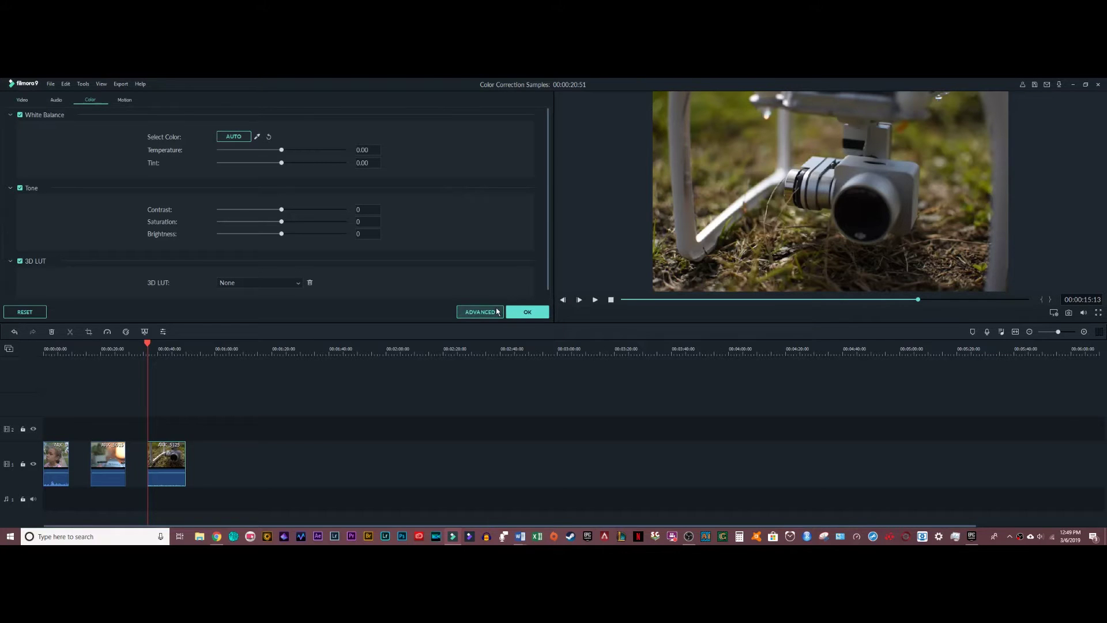
left_click(480, 312)
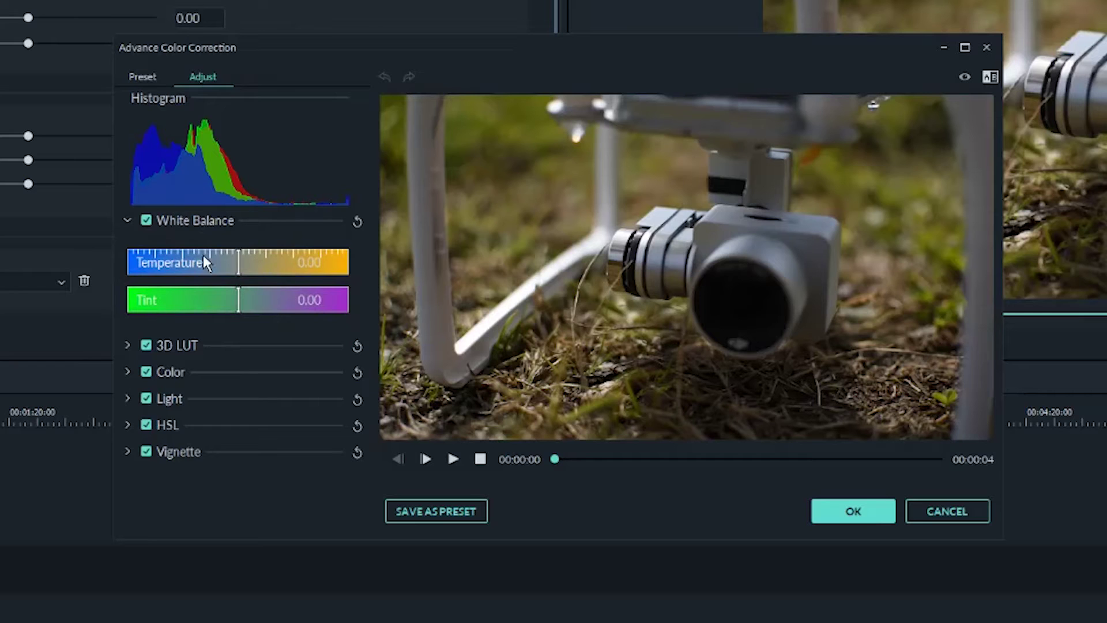
Step: Cool the white balance temperature to -15.30, adjust tint, and open the 3D LUT list
left_click_drag(193, 250, 179, 251)
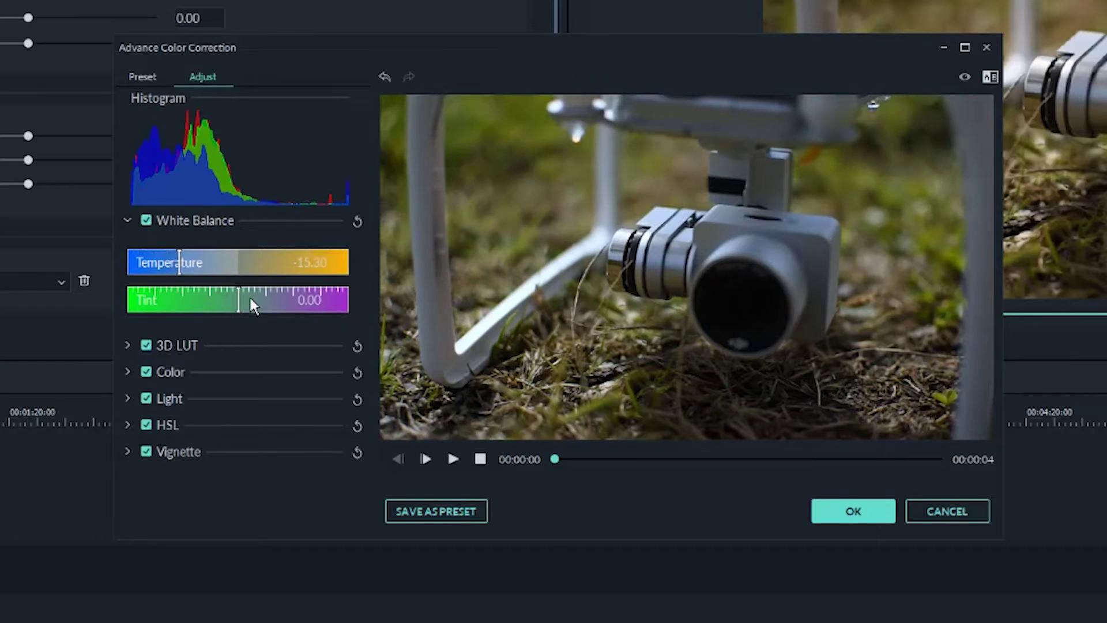
mouse_move(231, 301)
left_mouse_down()
mouse_move(194, 300)
mouse_move(223, 300)
left_mouse_up()
left_click(177, 345)
left_click(219, 294)
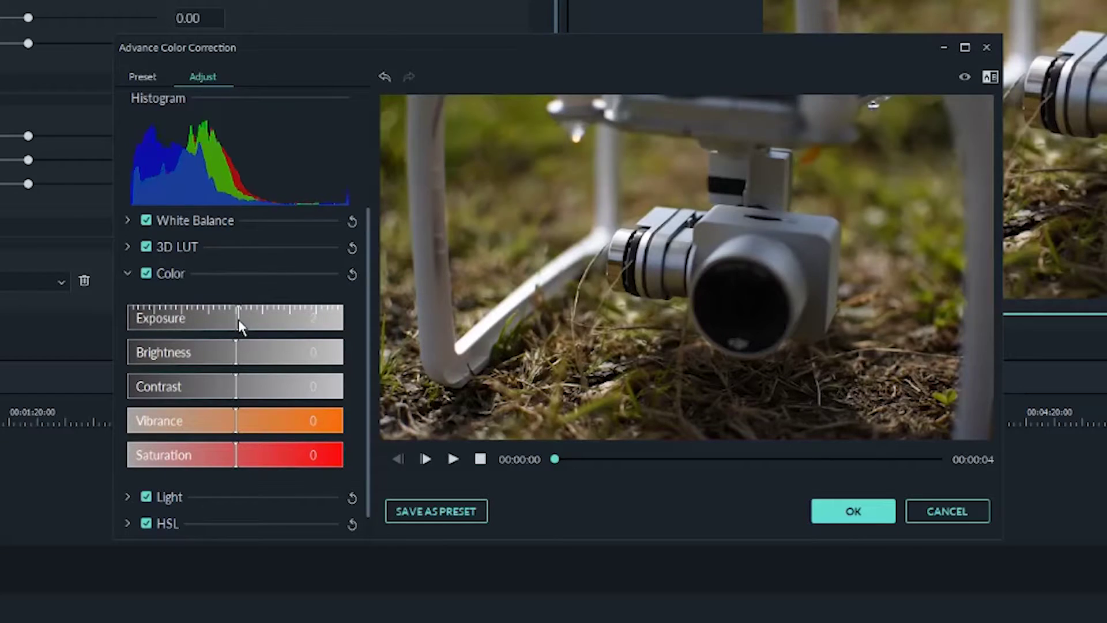
Step: Raise exposure to 23 and boost brightness, vibrance and saturation, leaving contrast unchanged
left_click_drag(238, 320, 260, 317)
mouse_move(235, 357)
left_mouse_down()
mouse_move(258, 354)
mouse_move(247, 354)
left_mouse_up()
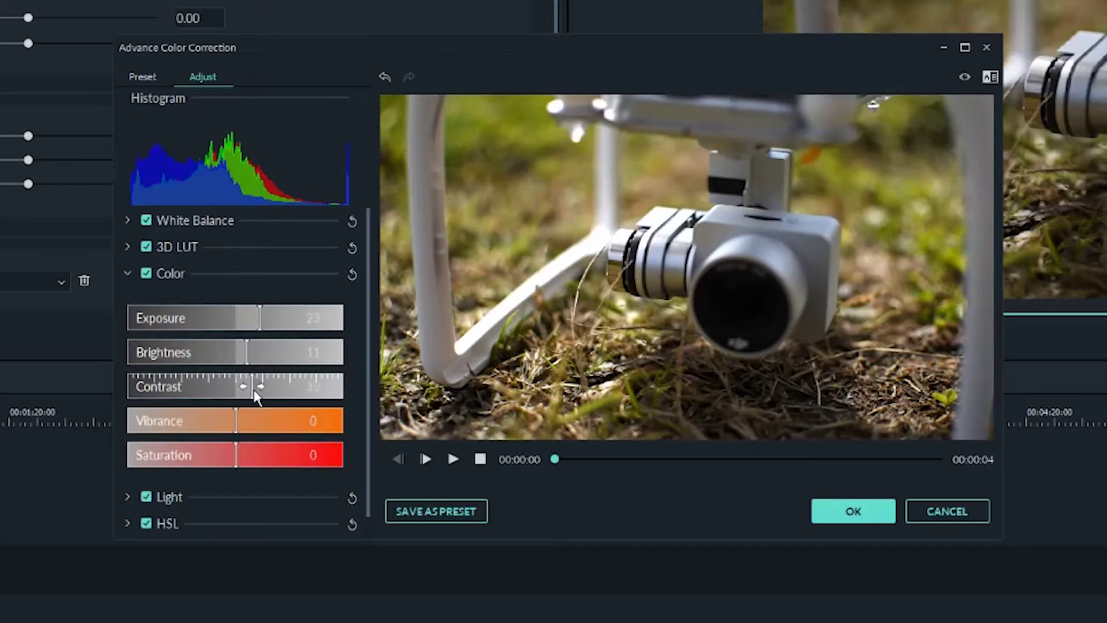
mouse_move(248, 383)
left_mouse_down()
mouse_move(280, 389)
mouse_move(177, 391)
mouse_move(235, 386)
left_mouse_up()
left_click_drag(236, 421, 281, 411)
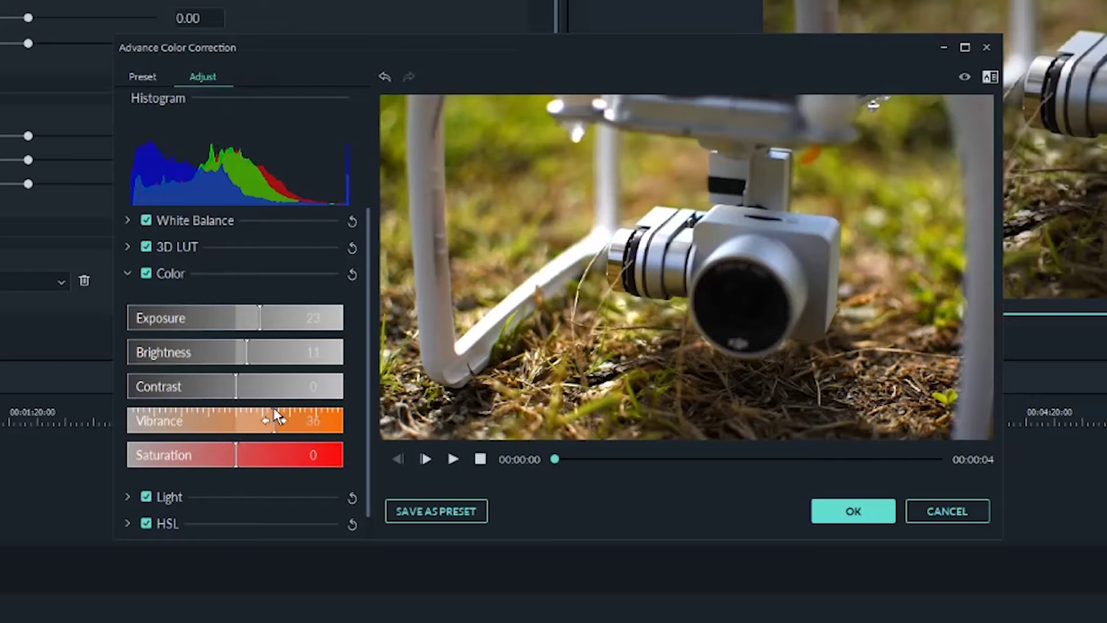
left_click_drag(237, 455, 257, 456)
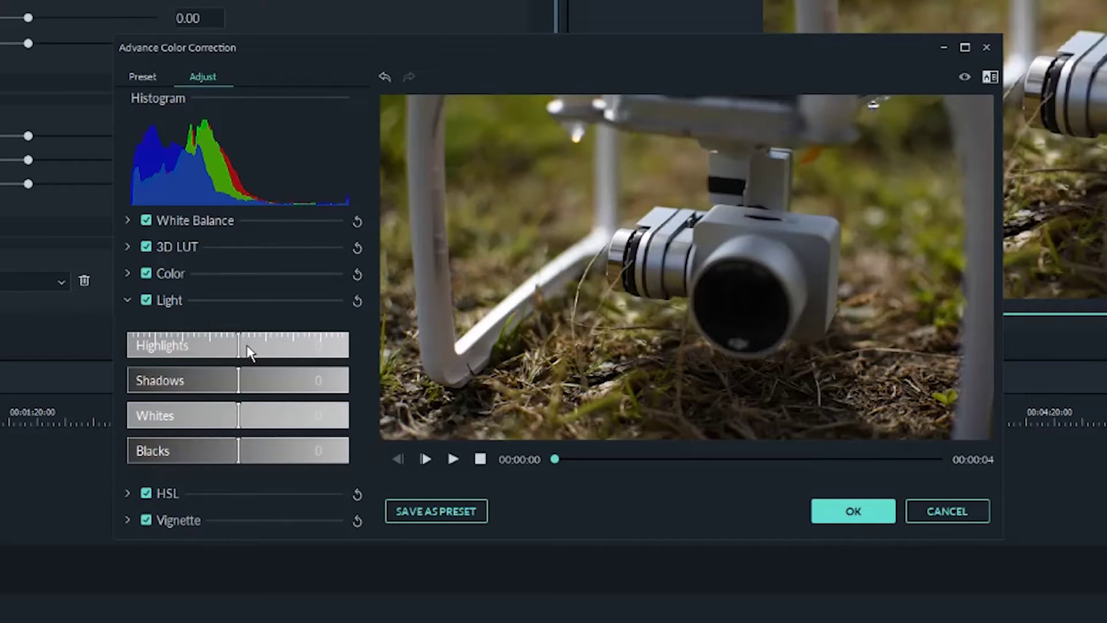
Step: Test highlights, darken whites, lift blacks, sample orange/yellow/green HSL tones, and try a vignette
left_click_drag(245, 349, 271, 379)
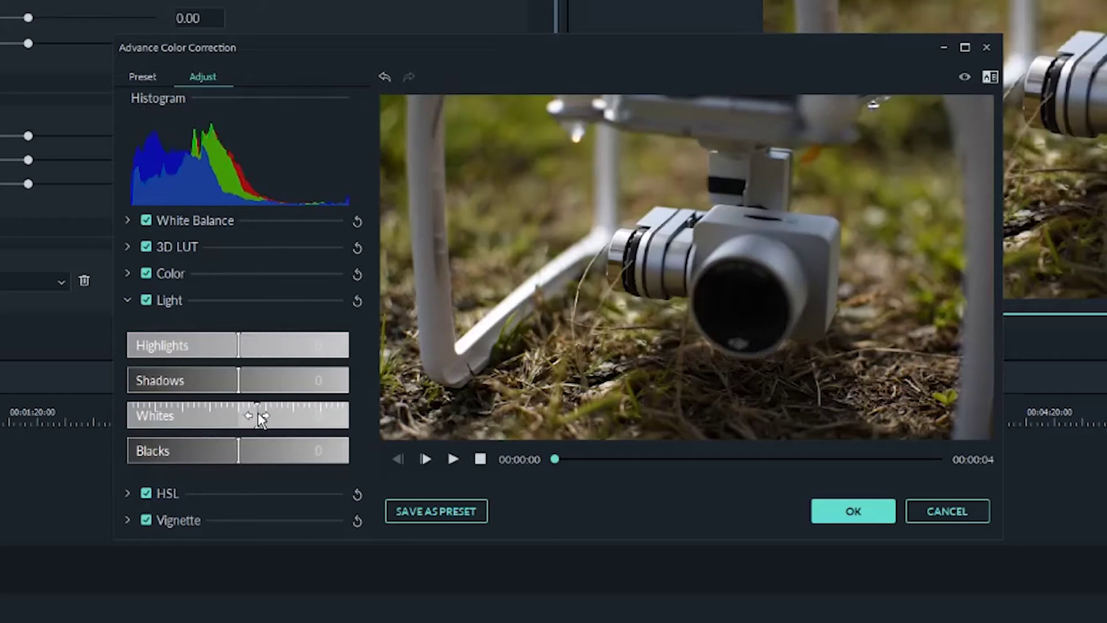
left_click_drag(260, 418, 242, 457)
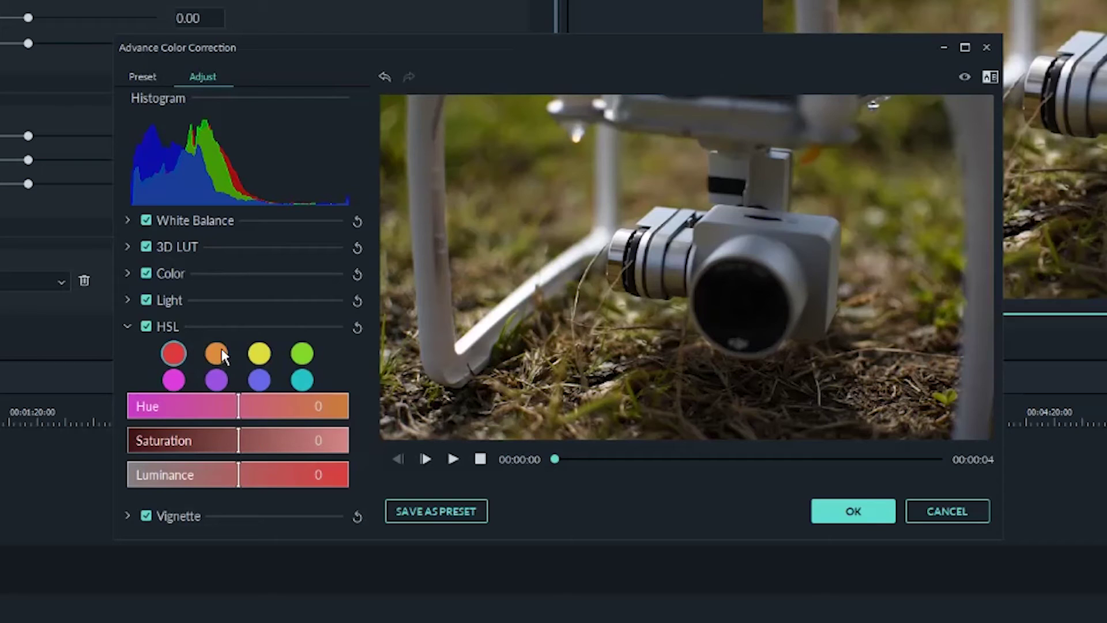
left_click(218, 354)
left_click(261, 352)
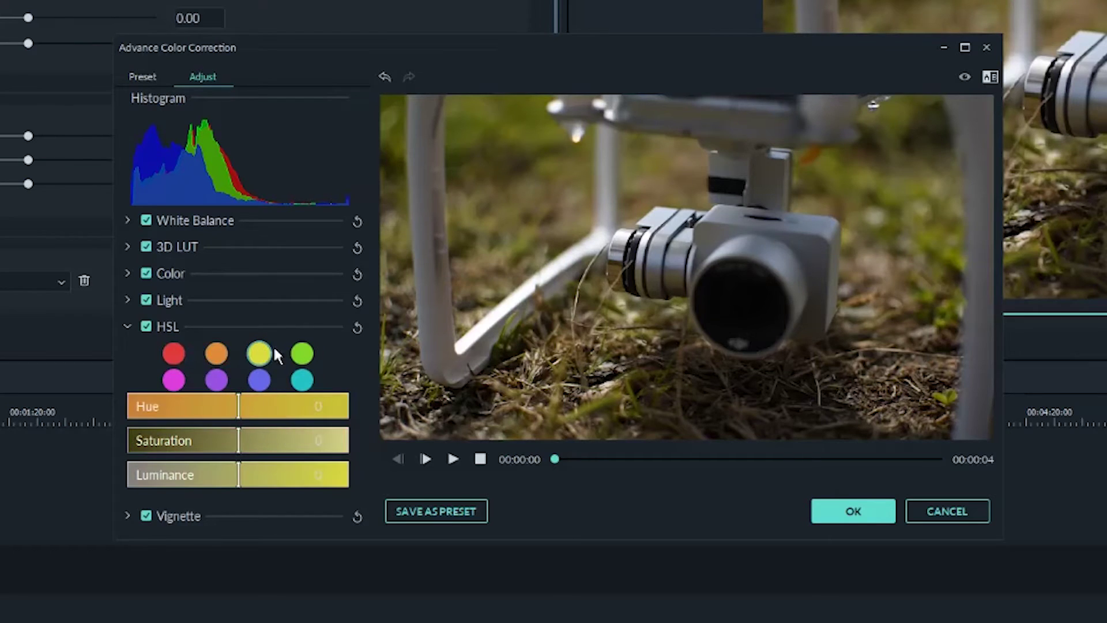
left_click(302, 354)
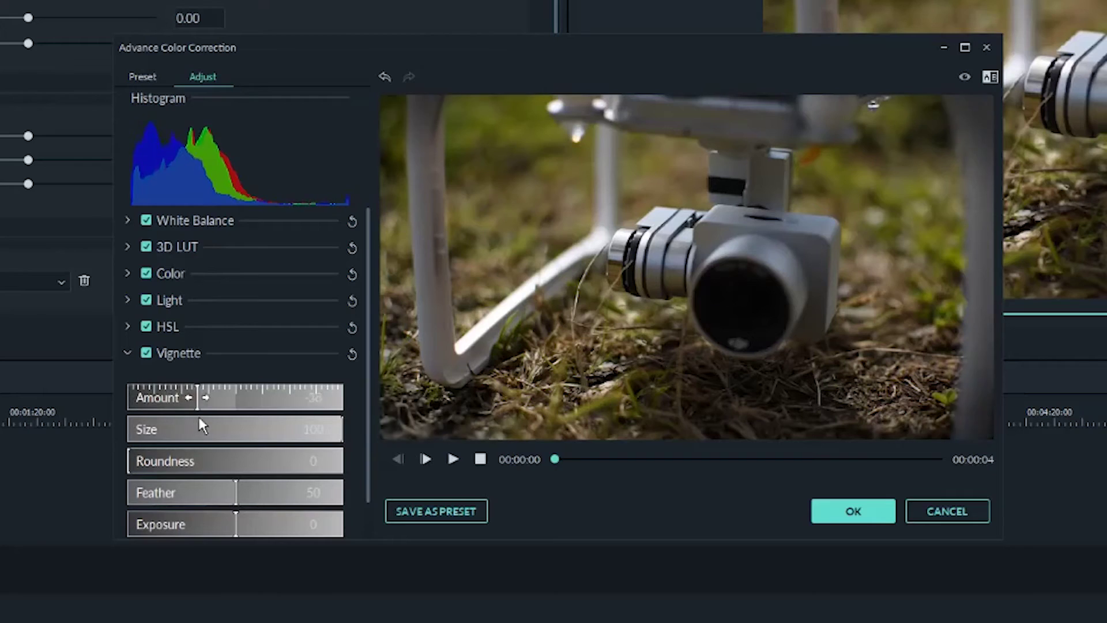
left_click_drag(202, 425, 233, 405)
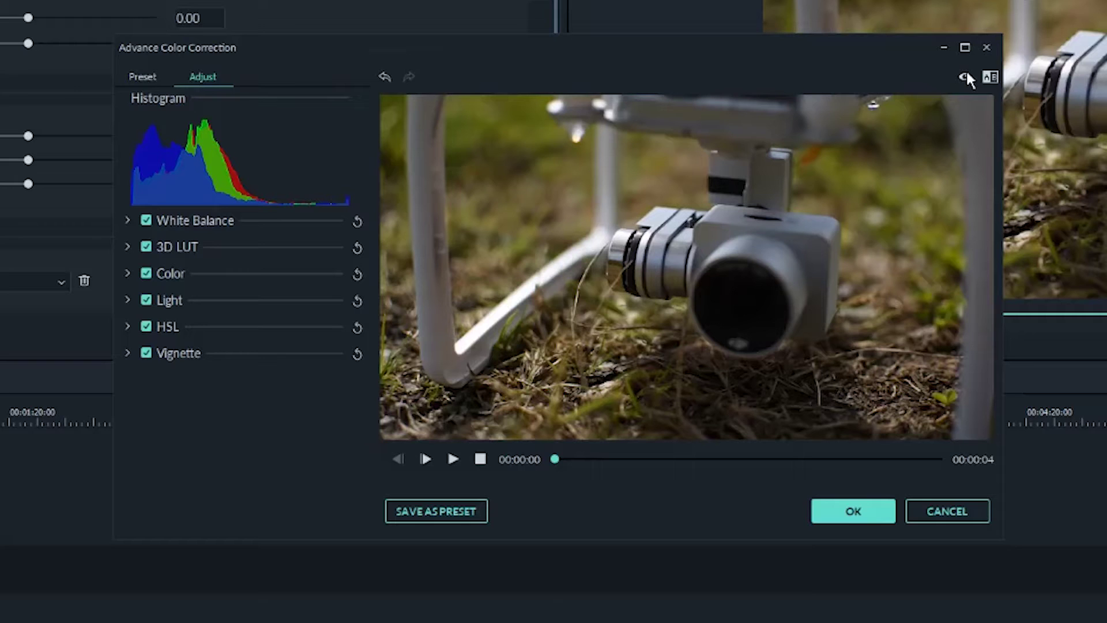
Step: Raise the drone clip's exposure to about 34 and preview the original clip
left_click(966, 76)
left_click(128, 247)
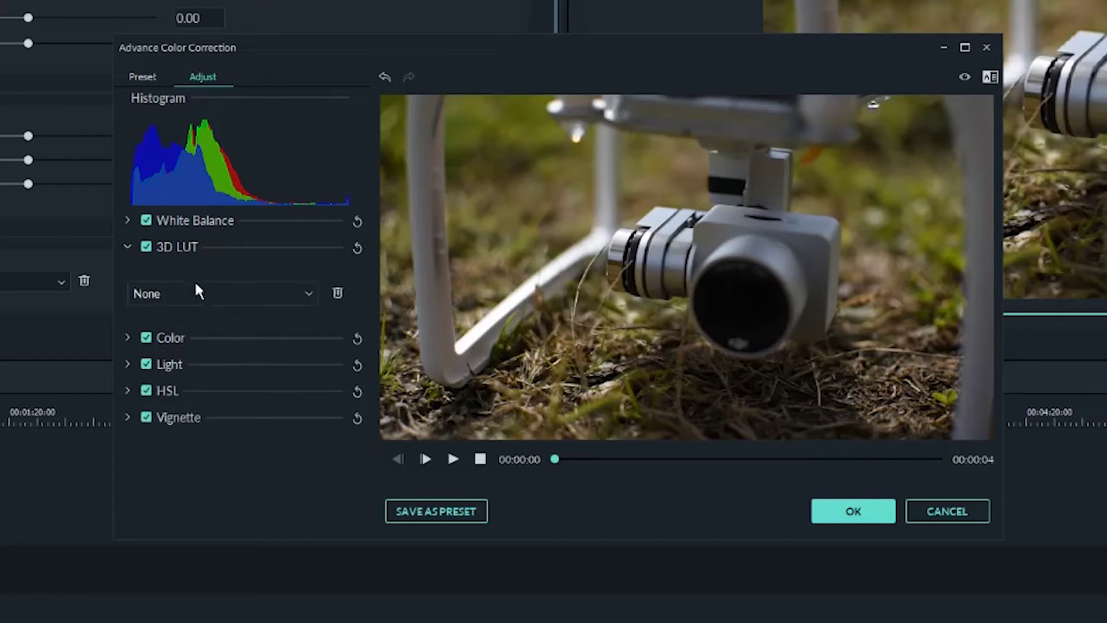
left_click(127, 246)
left_click(128, 273)
left_click_drag(237, 318, 272, 324)
left_click(964, 76)
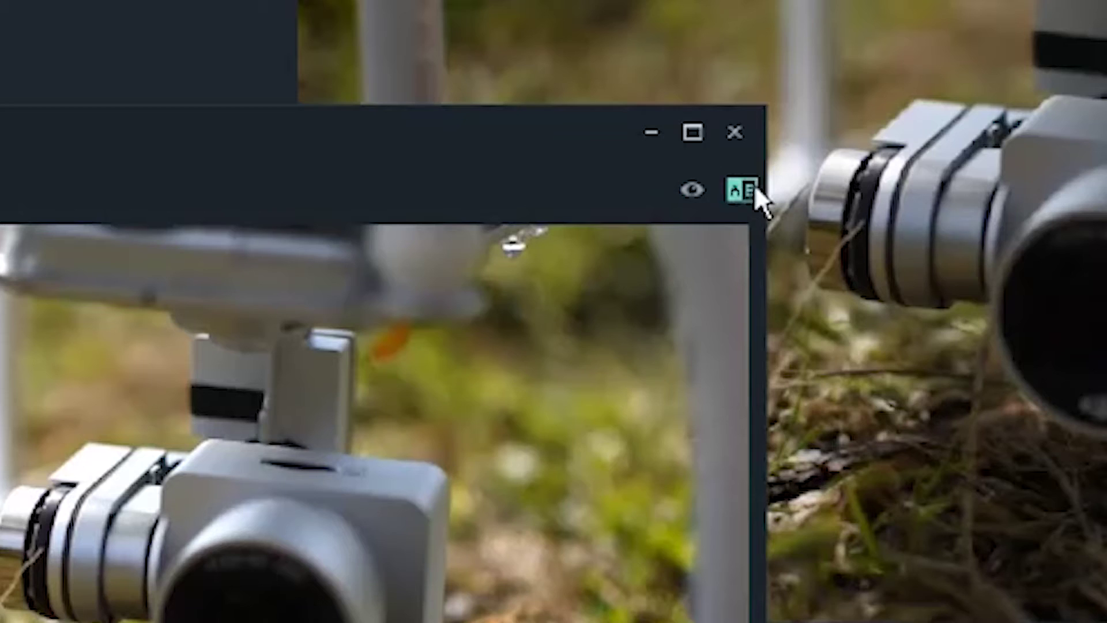
Step: Compare before/after in top/bottom split, side-by-side and left/right split, then disable comparison
left_click(996, 76)
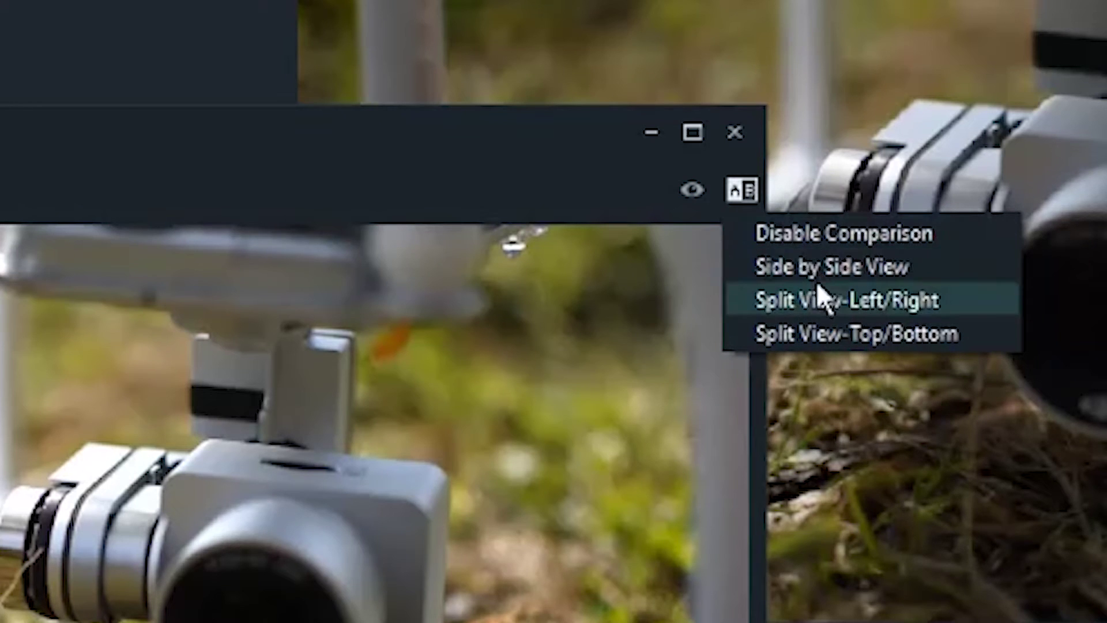
left_click(822, 333)
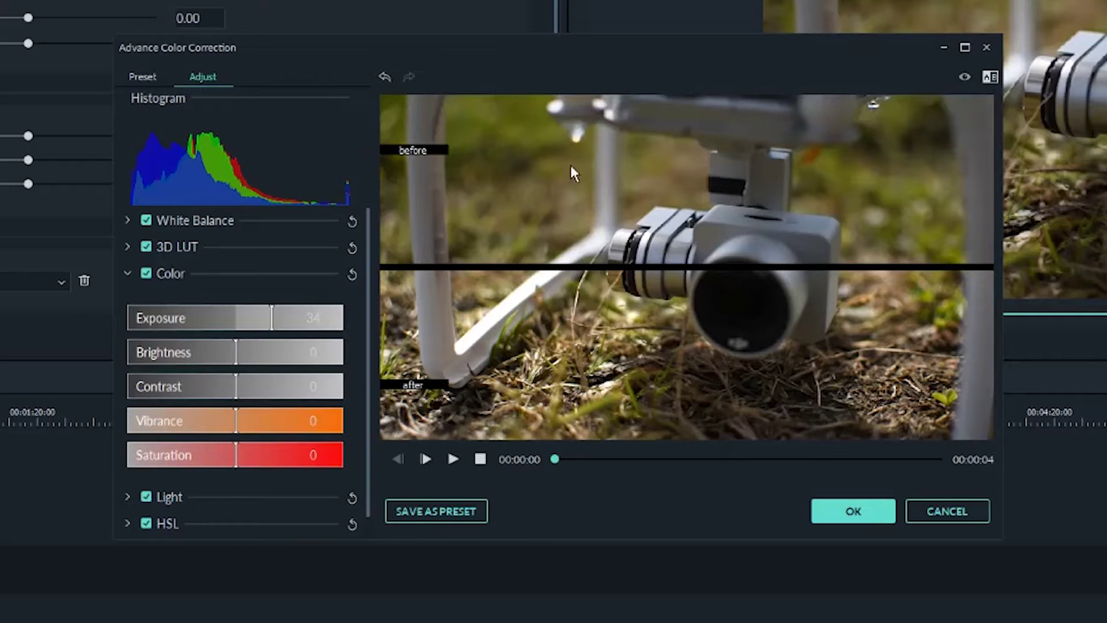
left_click(995, 75)
left_click(1026, 119)
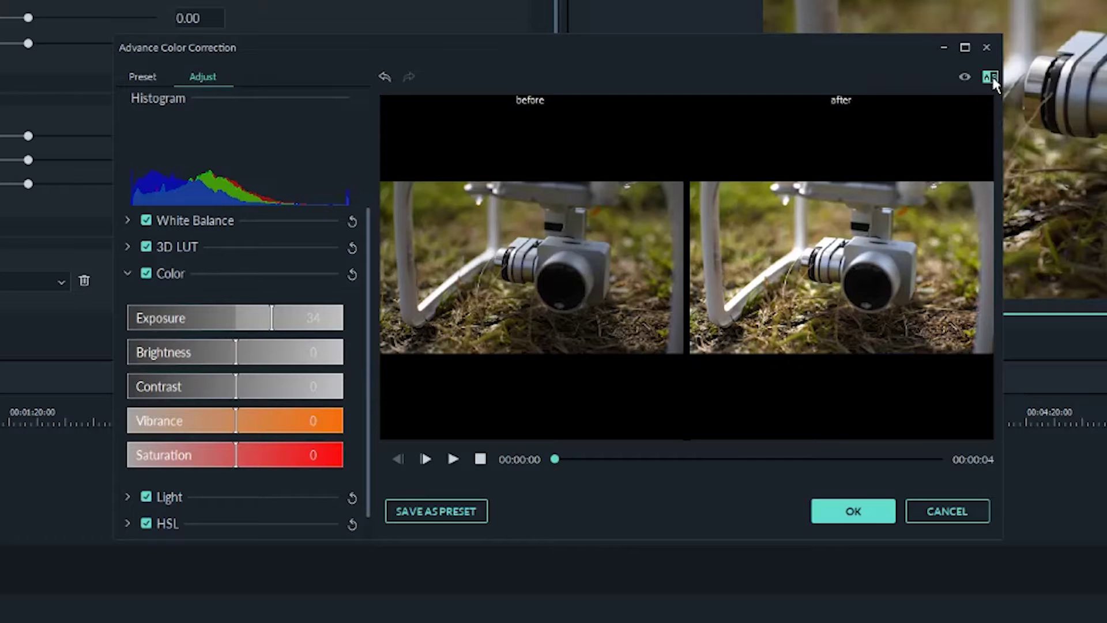
left_click(990, 77)
left_click(1015, 133)
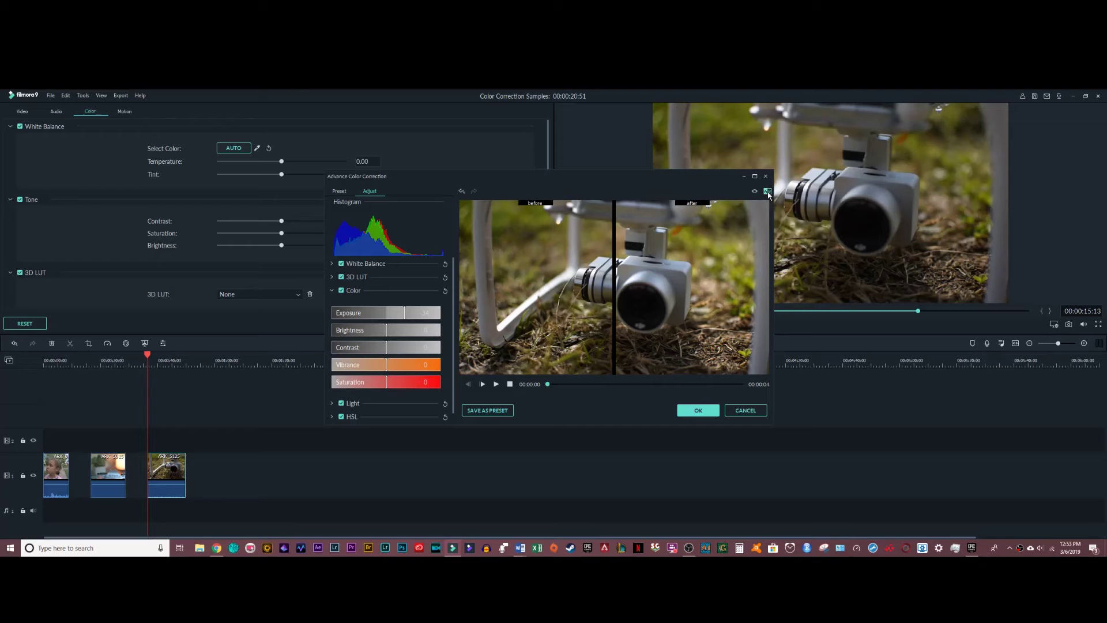
left_click(991, 77)
left_click(782, 203)
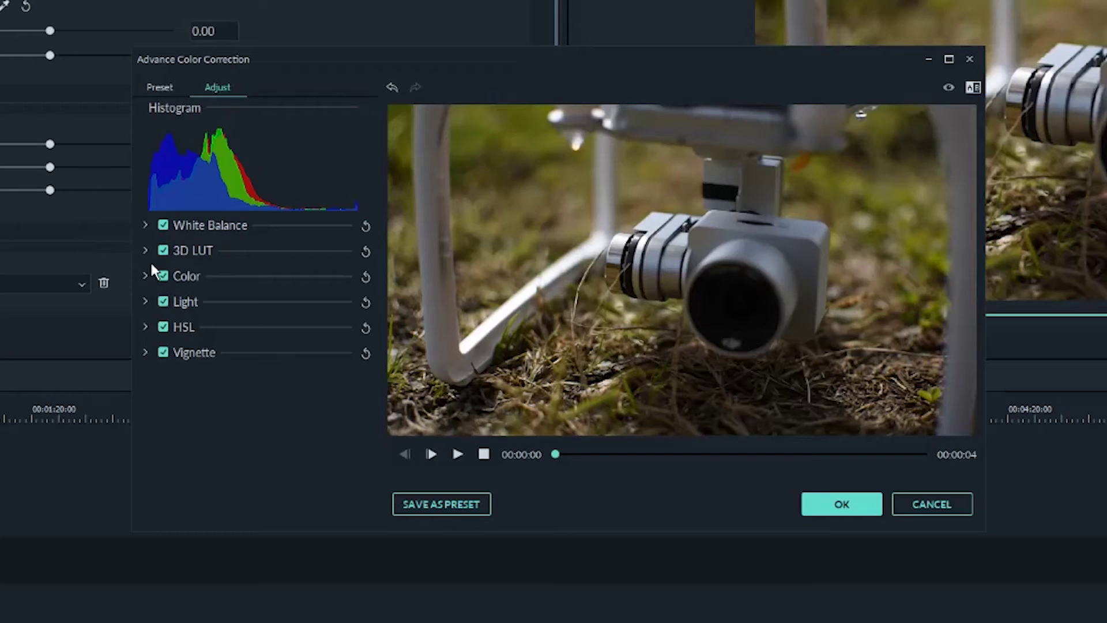
Step: Set exposure to about 21, brightness to about 12, and lift shadows to about 40
left_click(145, 272)
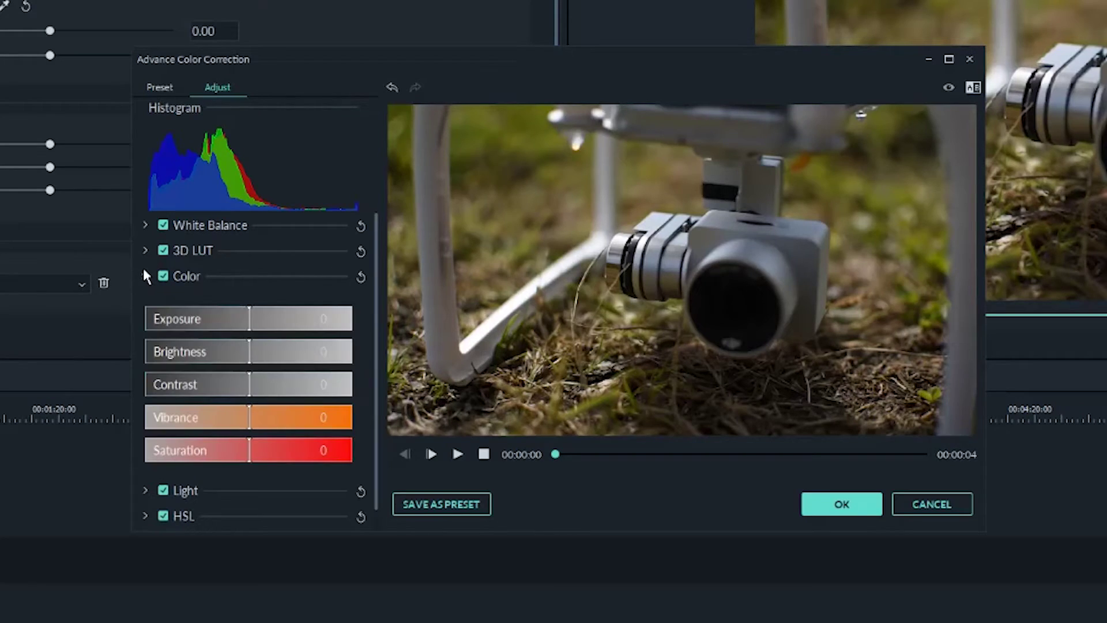
mouse_move(252, 318)
left_mouse_down()
mouse_move(272, 319)
mouse_move(262, 319)
left_mouse_up()
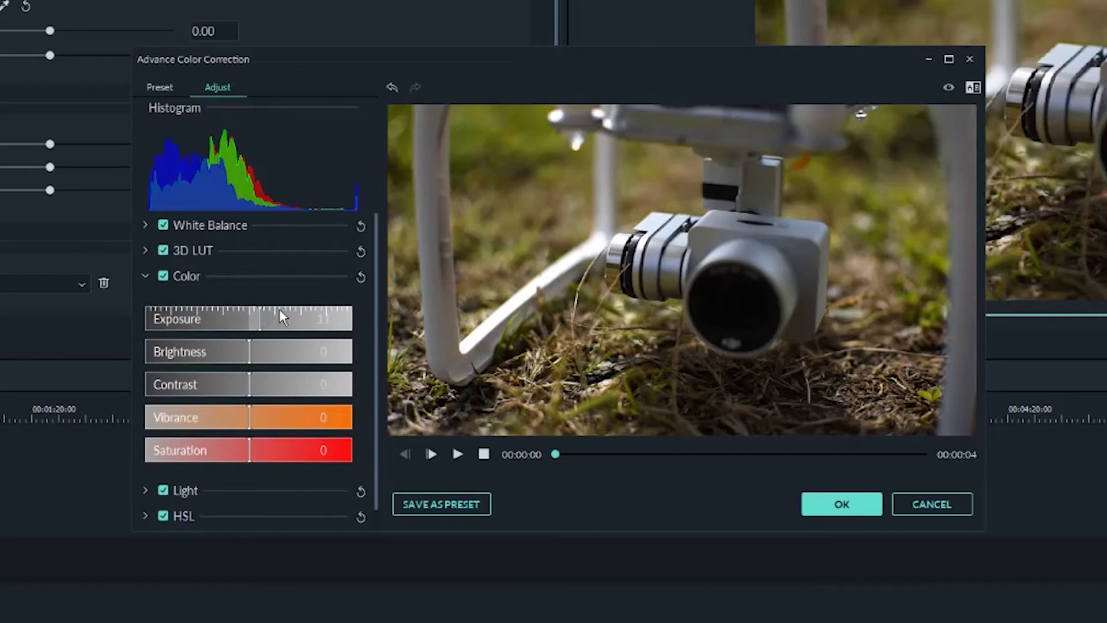
left_click_drag(250, 351, 265, 354)
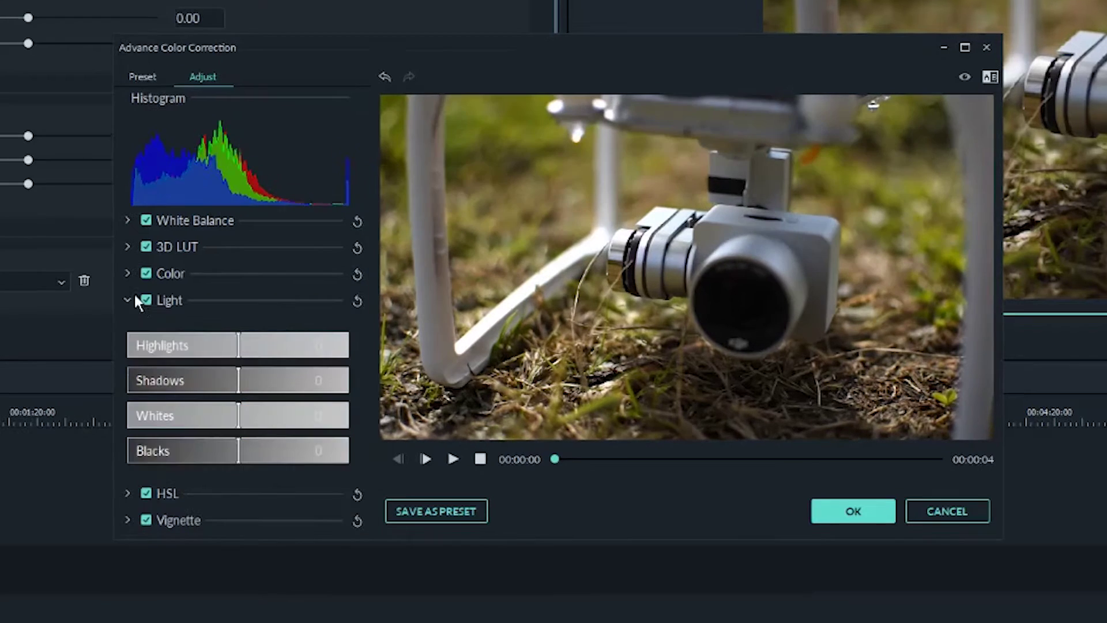
left_click_drag(246, 375, 307, 379)
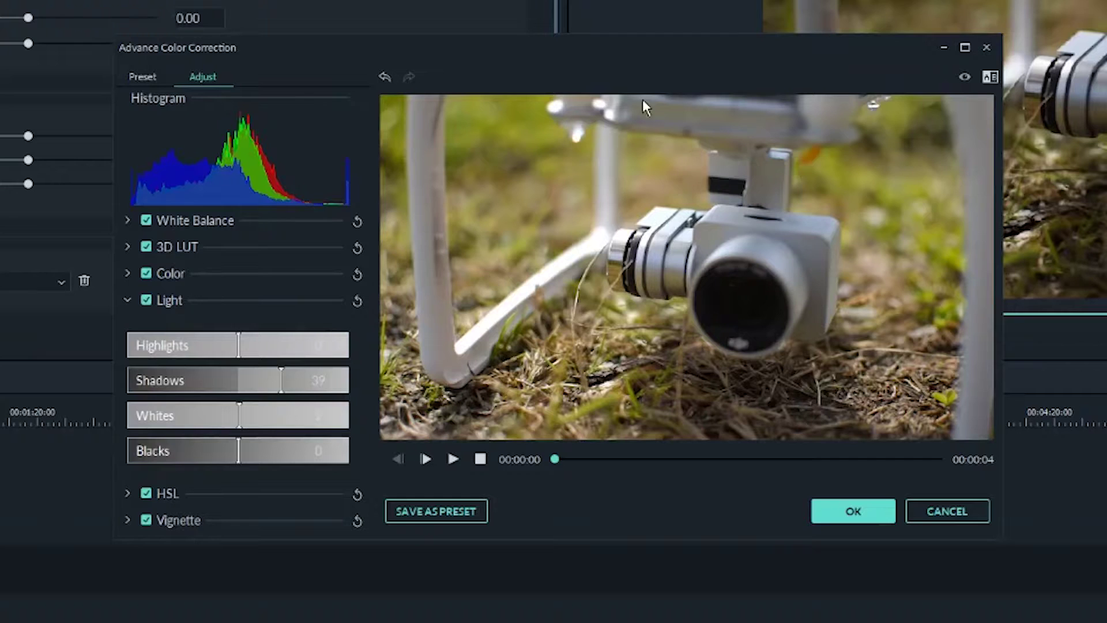
left_click(127, 301)
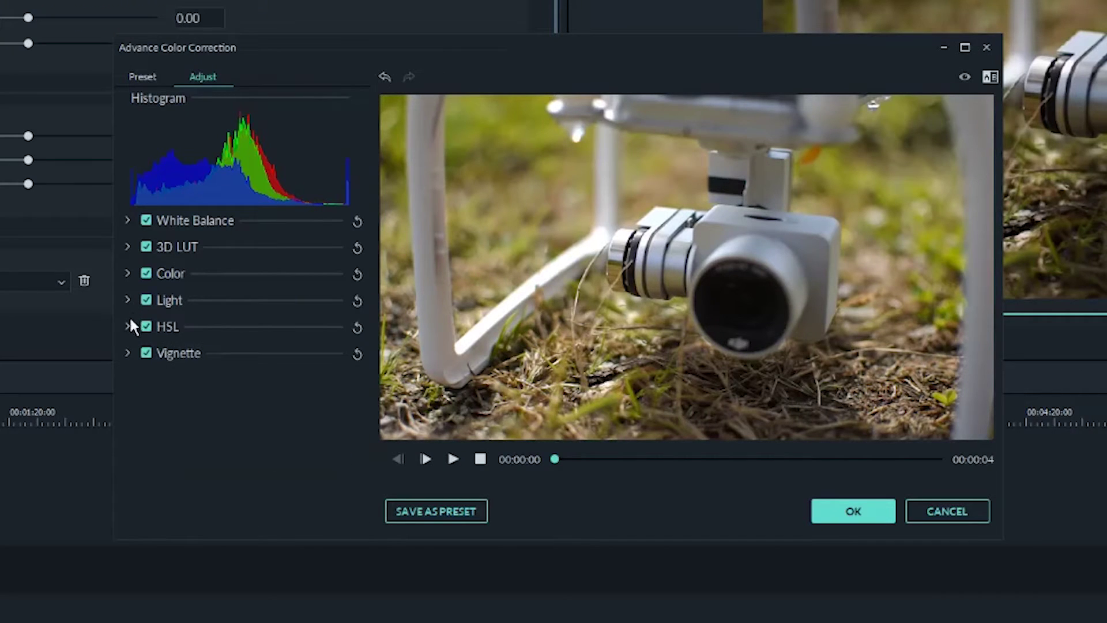
Step: Shift yellow HSL hue to 30 and raise its saturation, then try green saturation
left_click(128, 327)
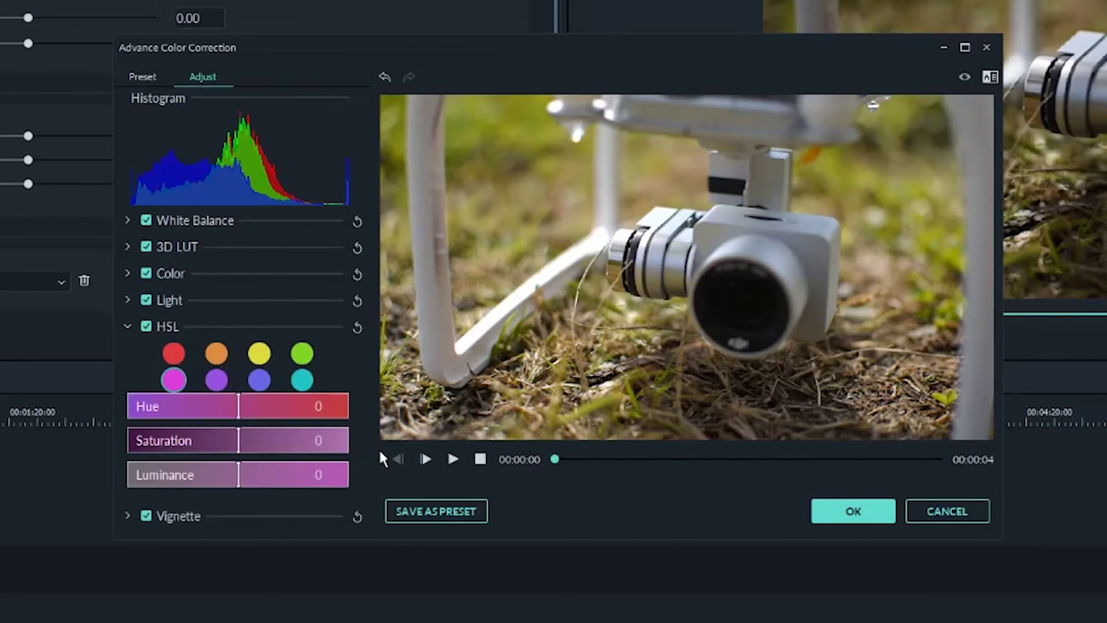
left_click(259, 353)
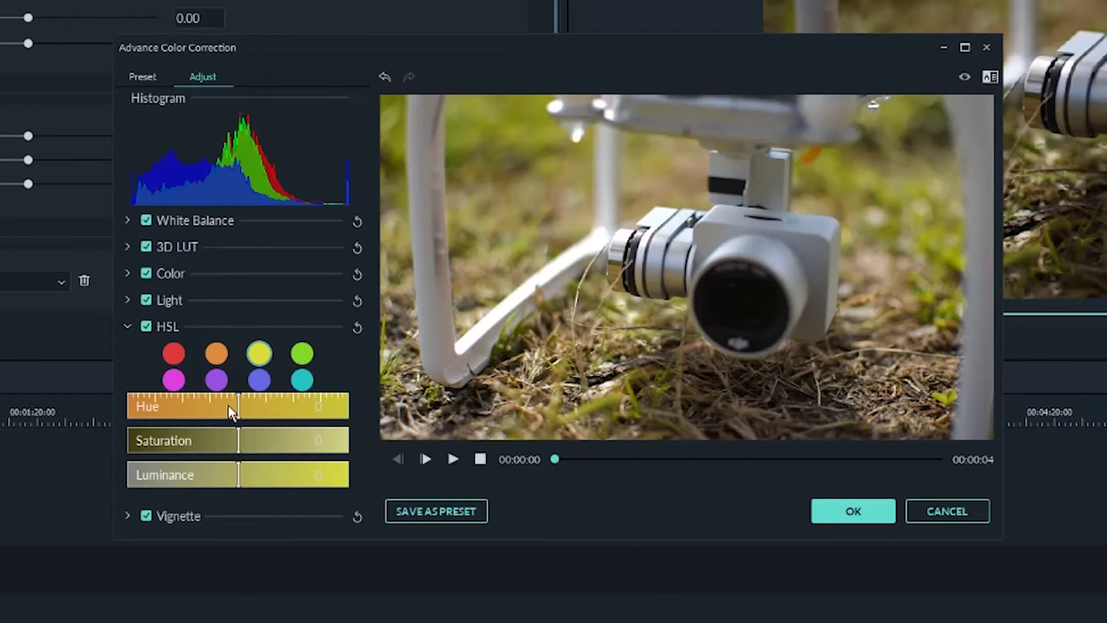
left_click_drag(250, 407, 253, 404)
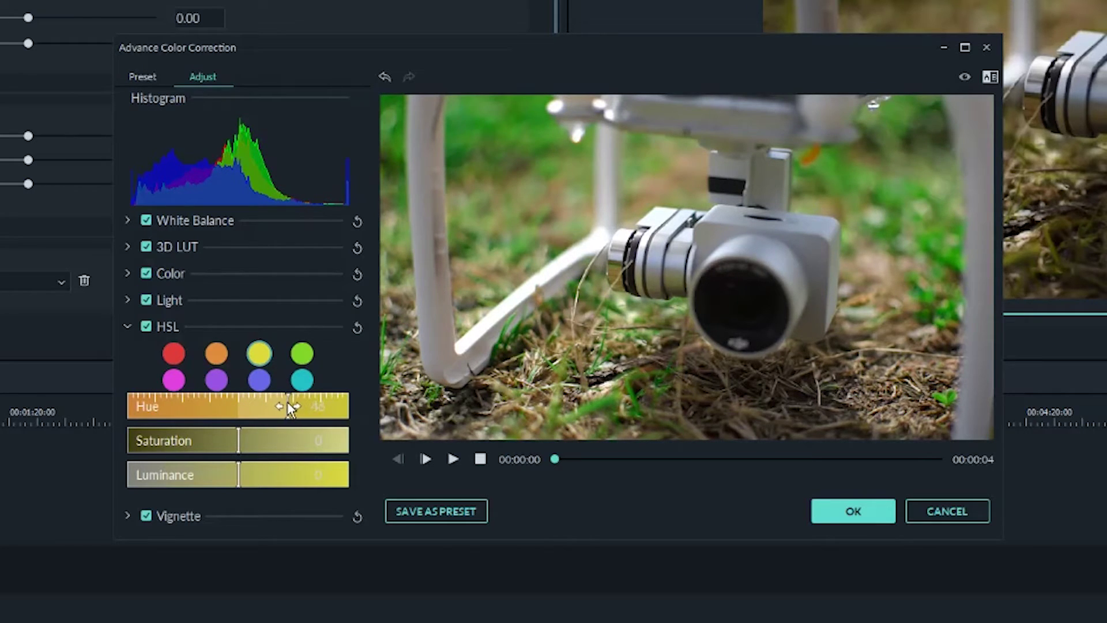
left_click_drag(285, 404, 271, 405)
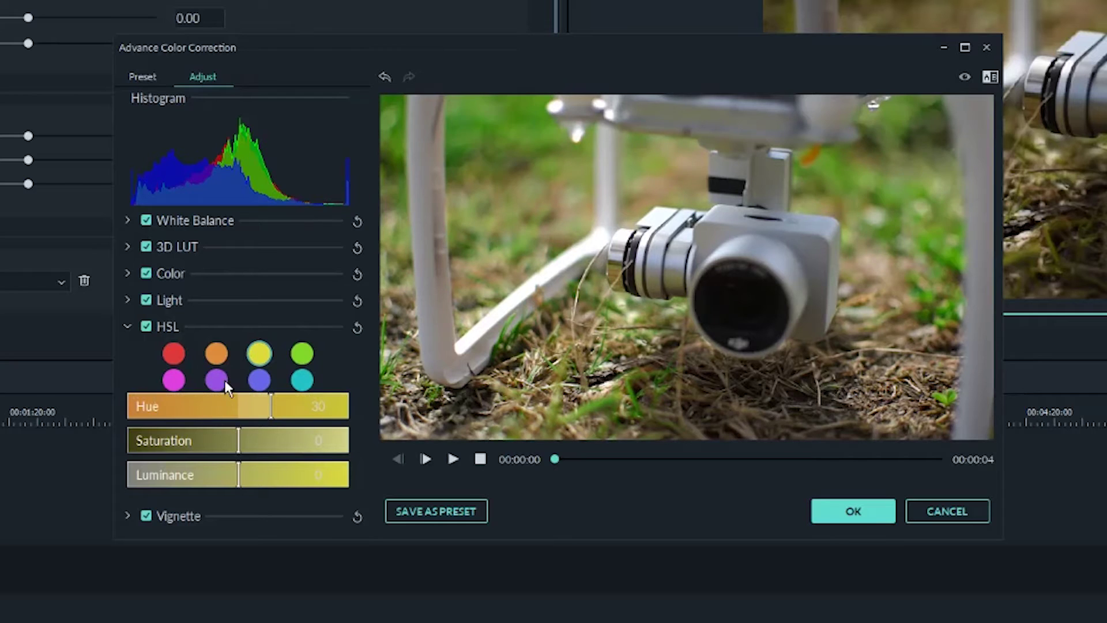
left_click_drag(240, 450, 255, 474)
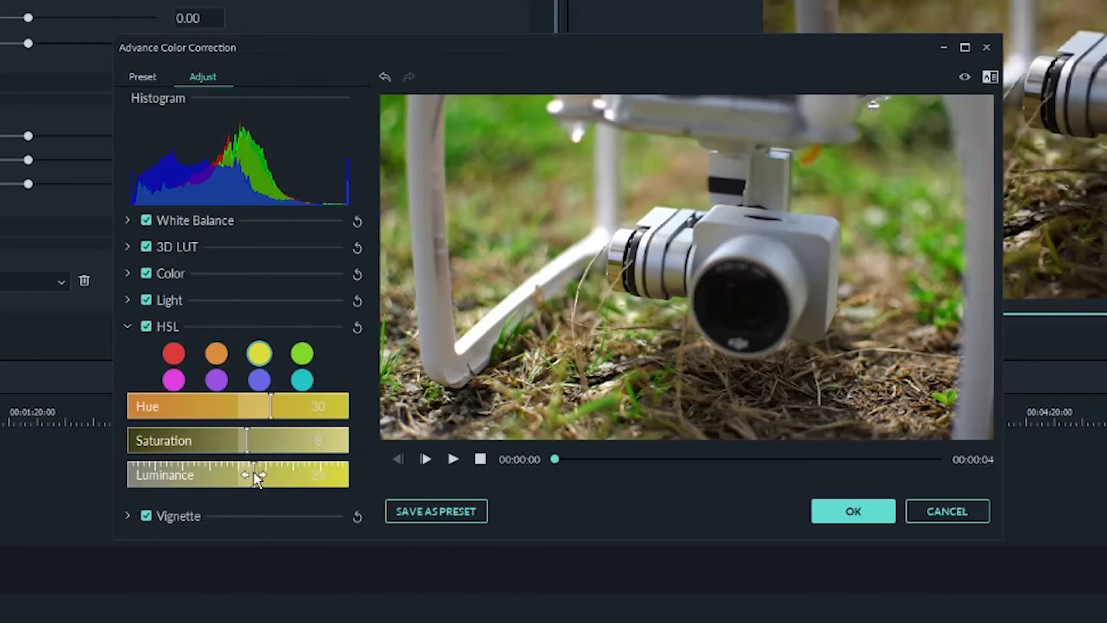
left_click(304, 355)
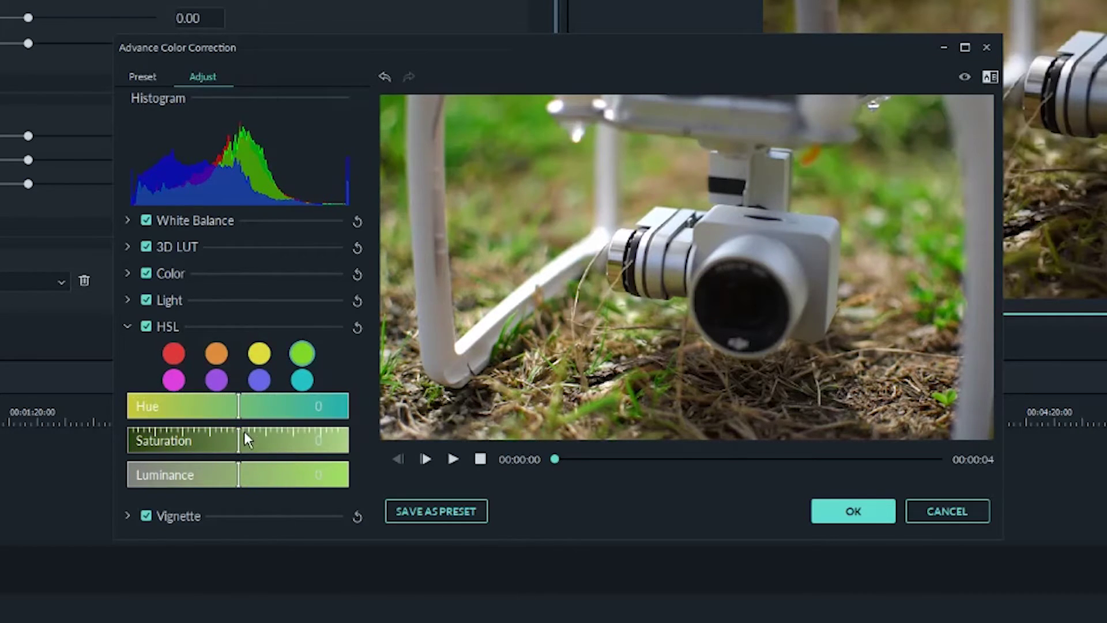
mouse_move(245, 436)
left_mouse_down()
mouse_move(281, 440)
mouse_move(255, 440)
left_mouse_up()
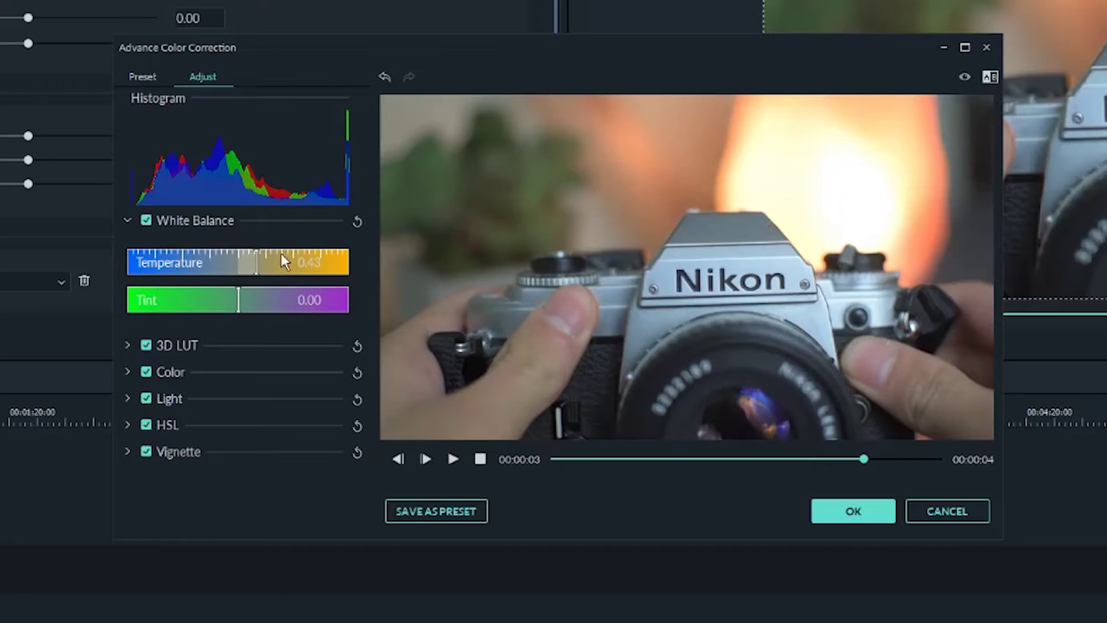
Step: Warm the Nikon clip's white balance temperature to about 9
left_click_drag(271, 255, 289, 257)
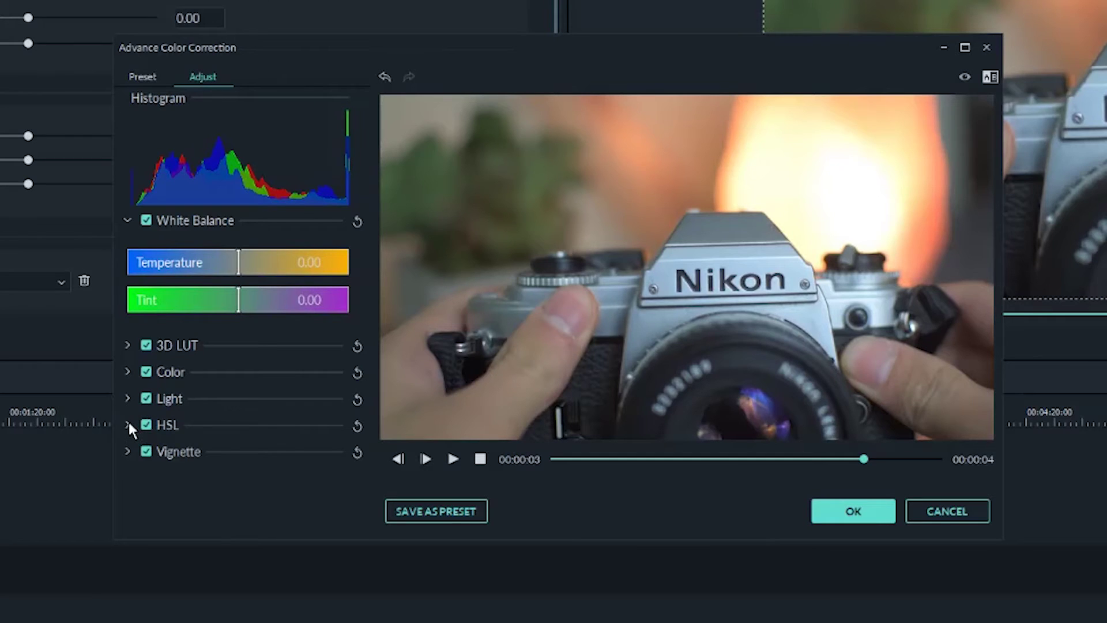
Step: Lower the Nikon clip's cyan saturation in the HSL settings
left_click(128, 421)
scroll(173, 375, "down", 2)
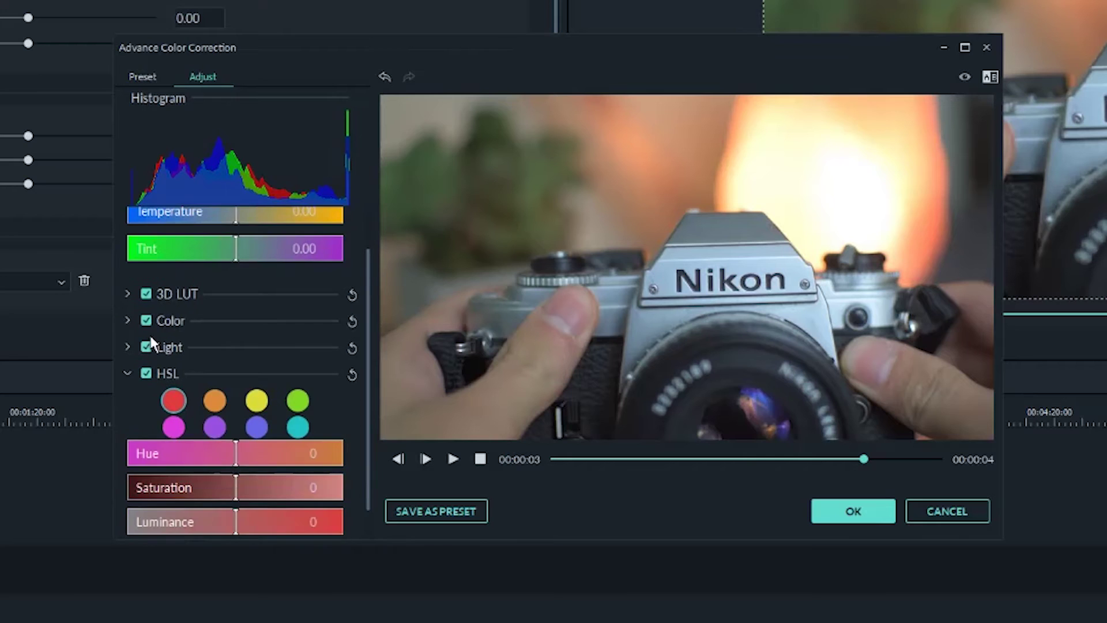
left_click(299, 392)
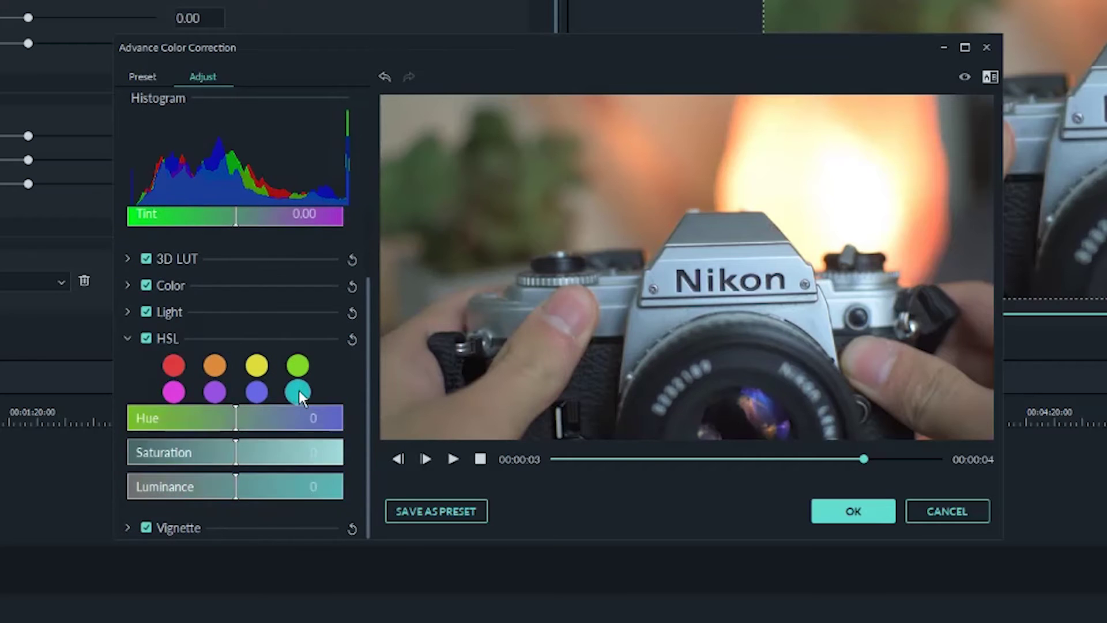
left_click_drag(229, 448, 214, 449)
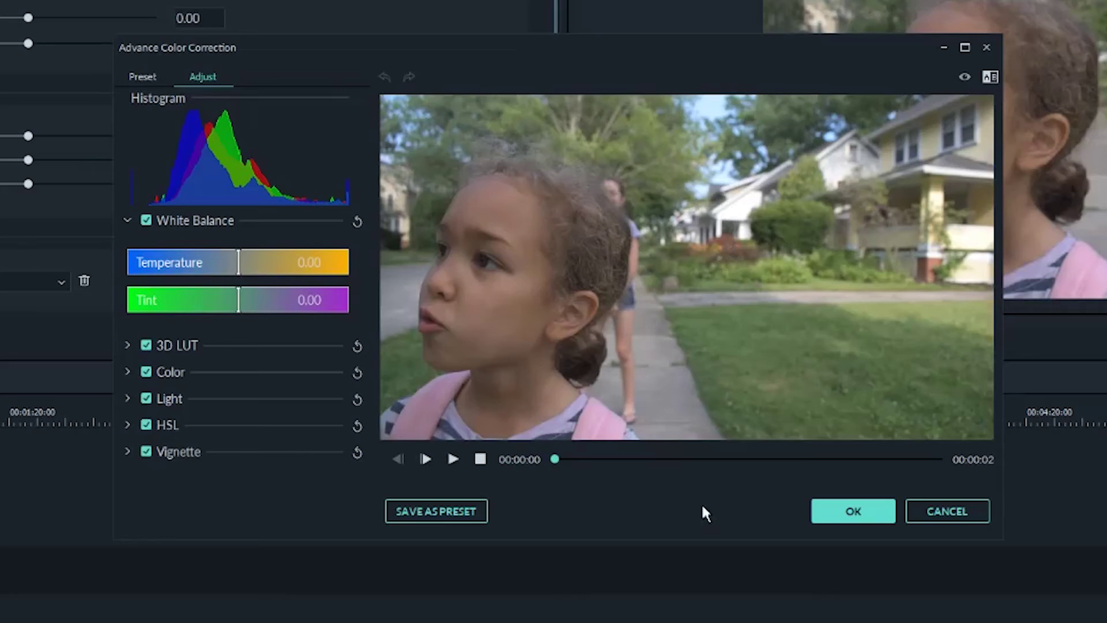
Step: Scrub the street clip preview to later moments and expand its 3D LUT section
left_click(597, 460)
left_click(737, 460)
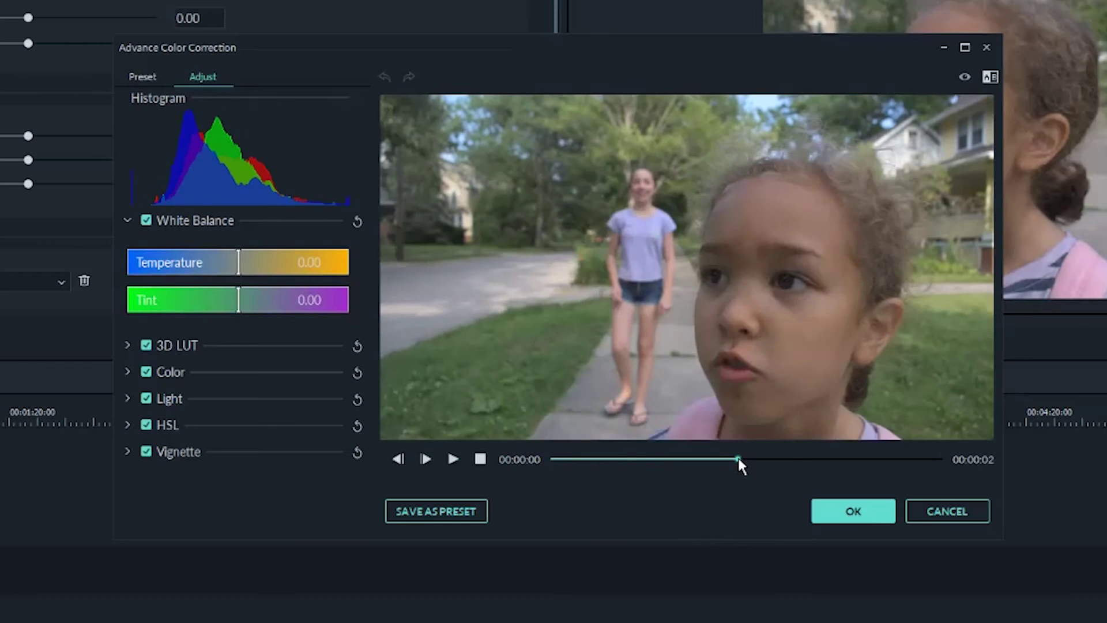
left_click(786, 459)
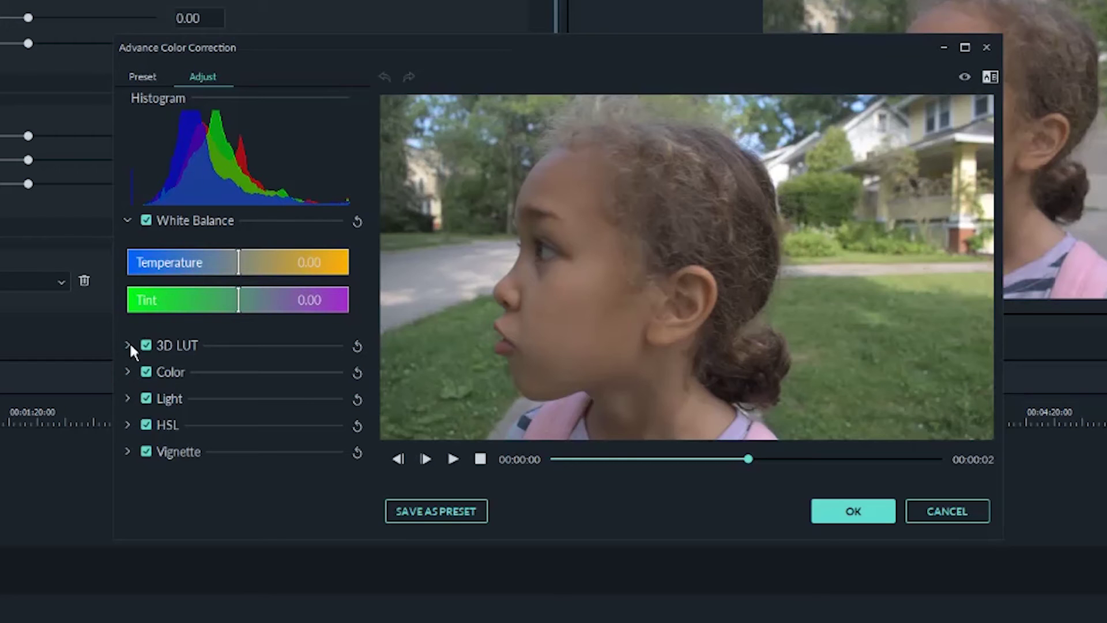
left_click(129, 346)
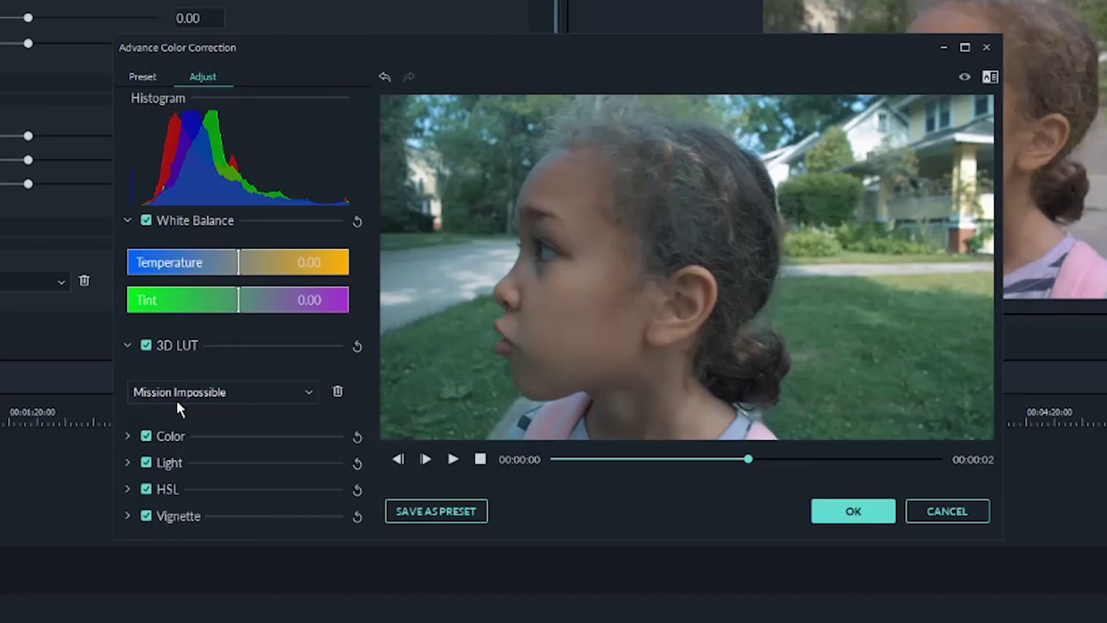
Step: Cycle the 3D LUT through Mission Impossible, House of Cards and Harry Potter, landing on Gravity
scroll(175, 399, "up", 2)
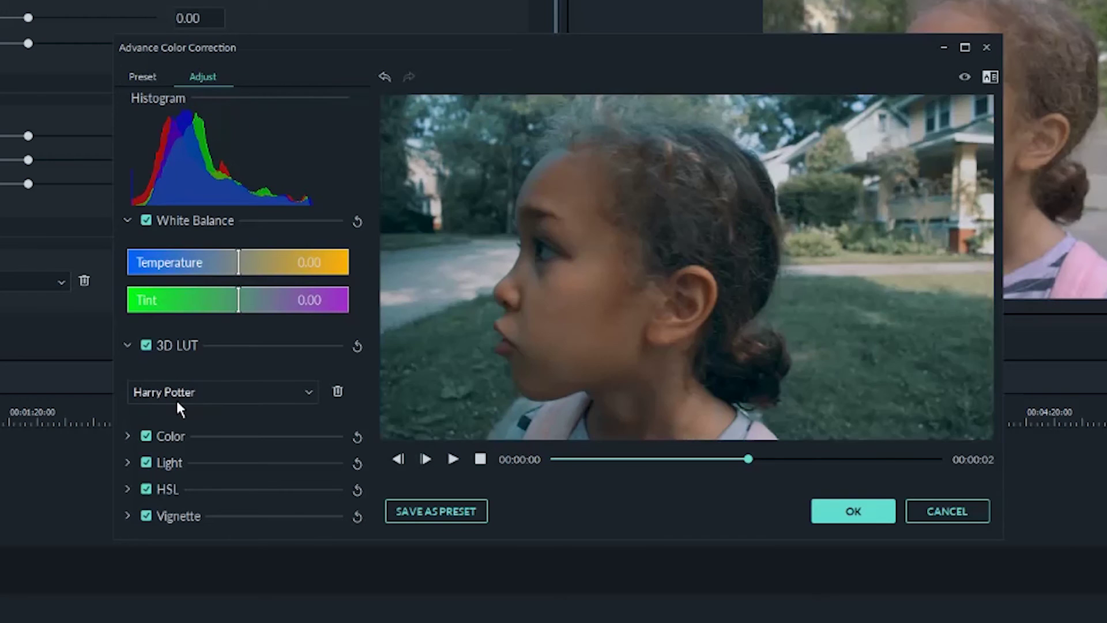
scroll(177, 403, "up", 1)
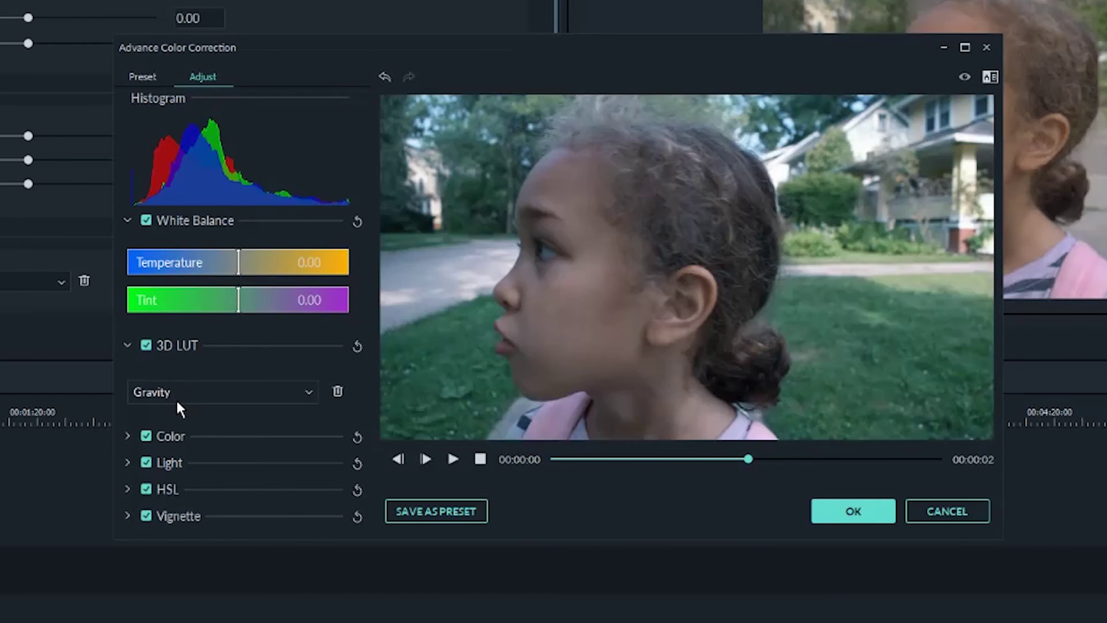